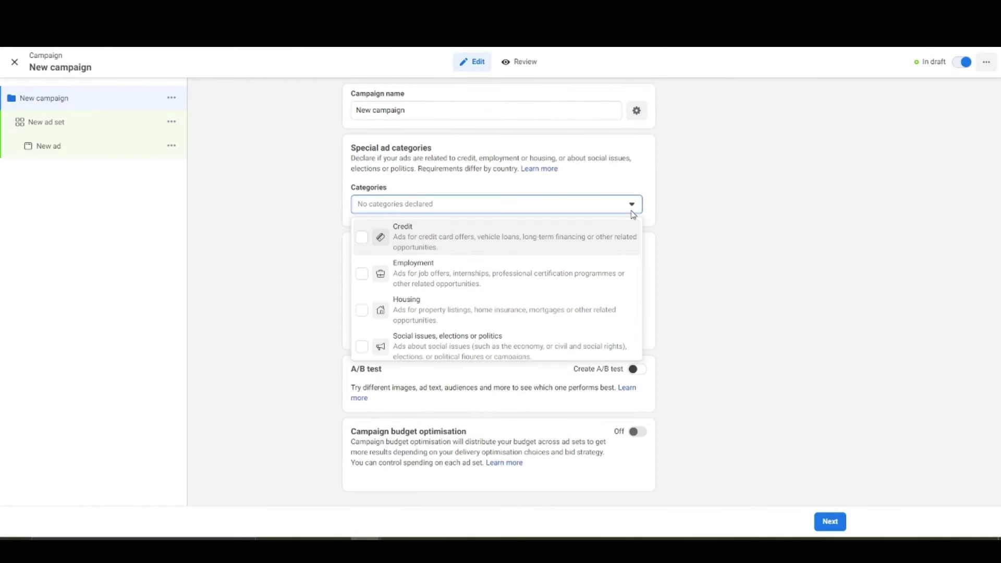
Dismiss the open dropdown lists and return to the Campaigns table showing the New campaign draft
left_click(639, 281)
left_click(640, 282)
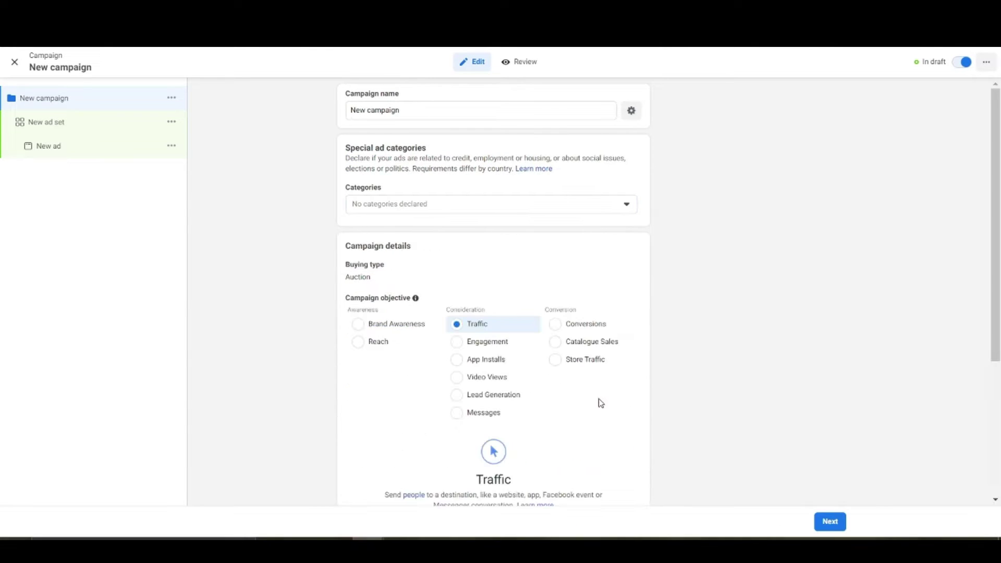
scroll(631, 374, "down", 4)
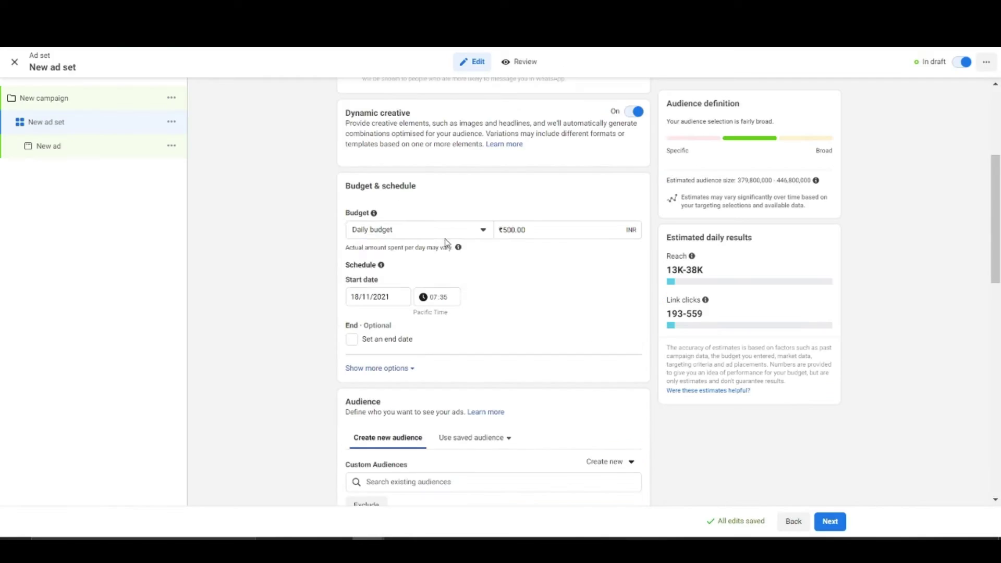
left_click(452, 238)
left_click(407, 369)
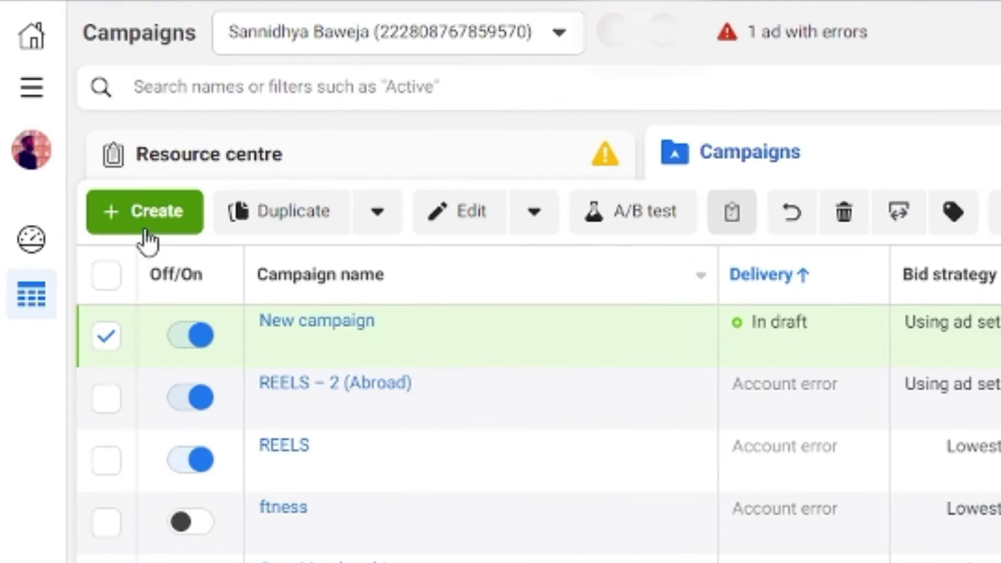
Create a new campaign with the Traffic objective and open its editor
left_click(160, 223)
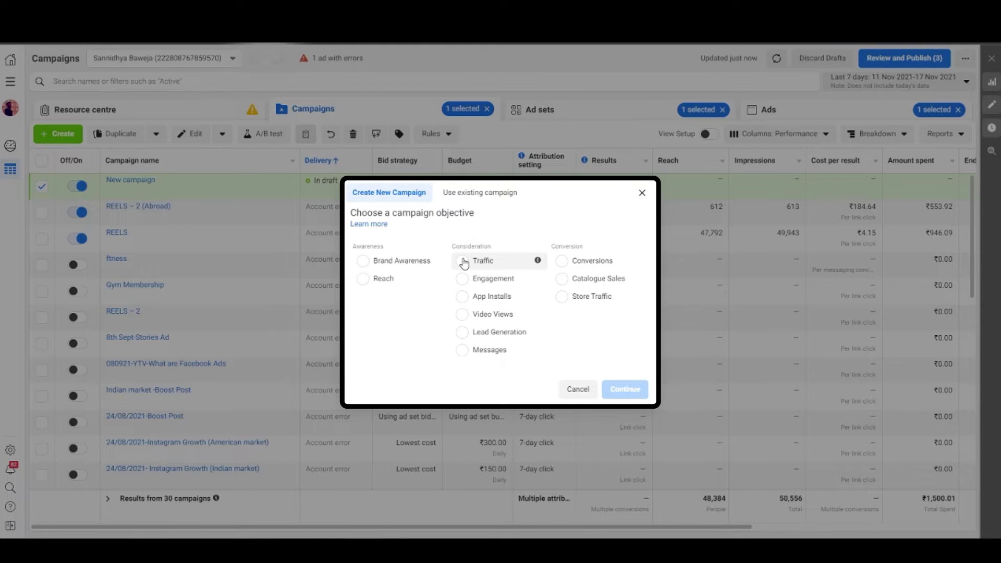
left_click(465, 261)
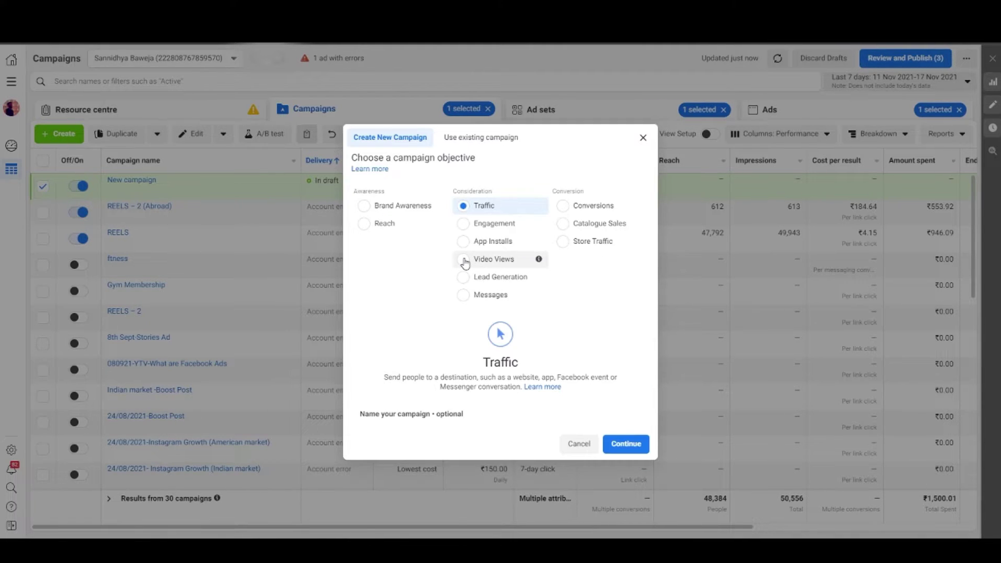
left_click(631, 443)
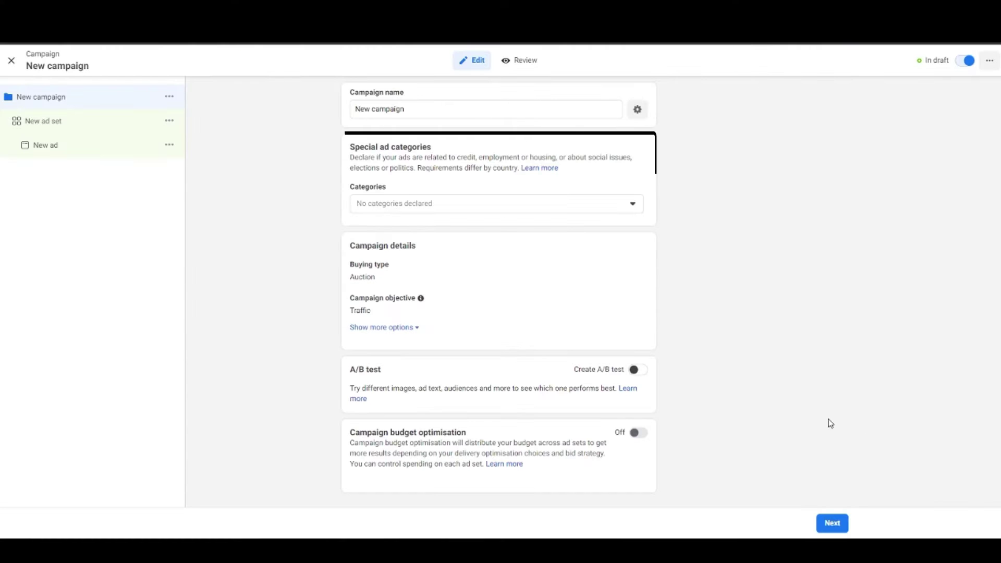
left_click(633, 204)
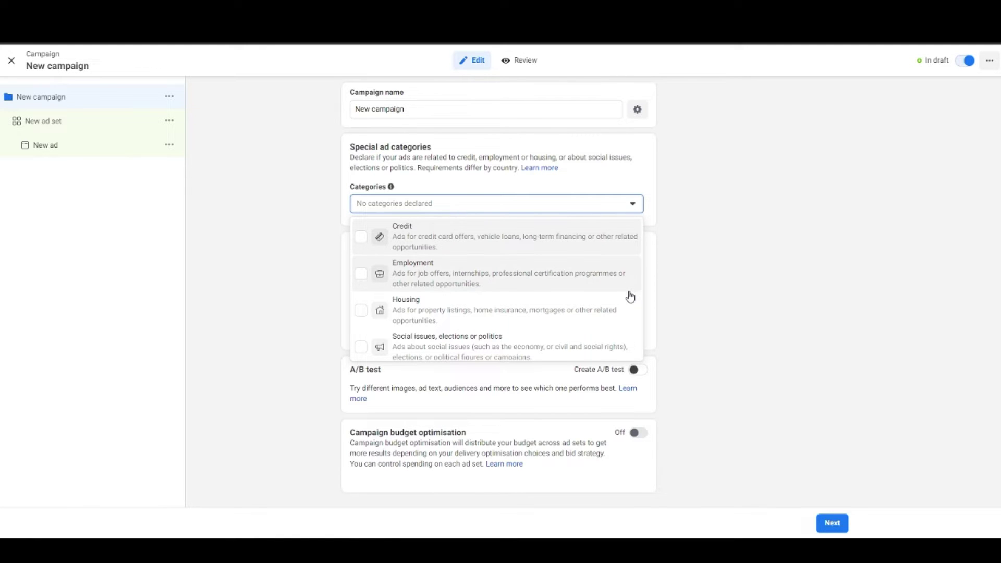
scroll(631, 297, "down", 1)
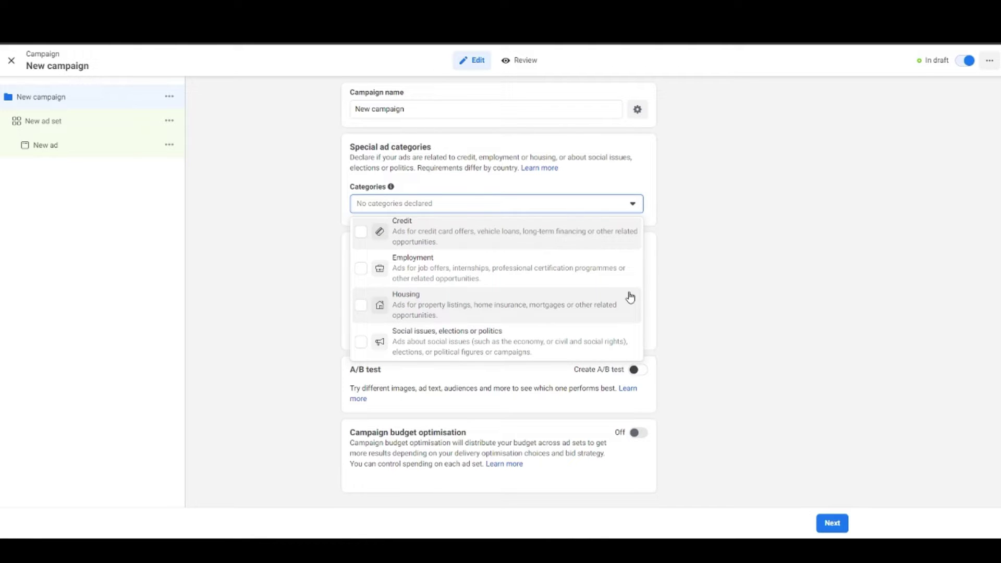
left_click(899, 436)
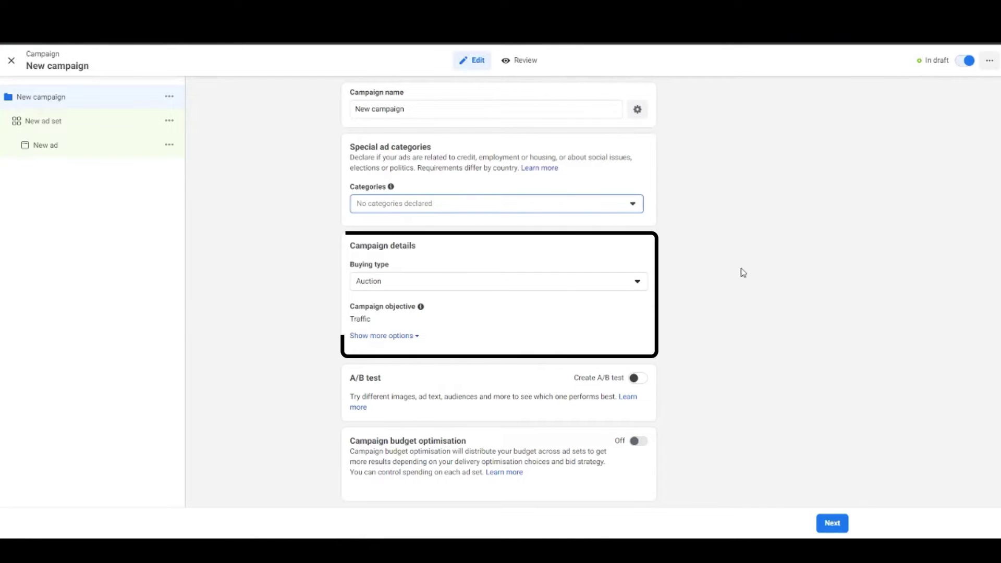
left_click(644, 283)
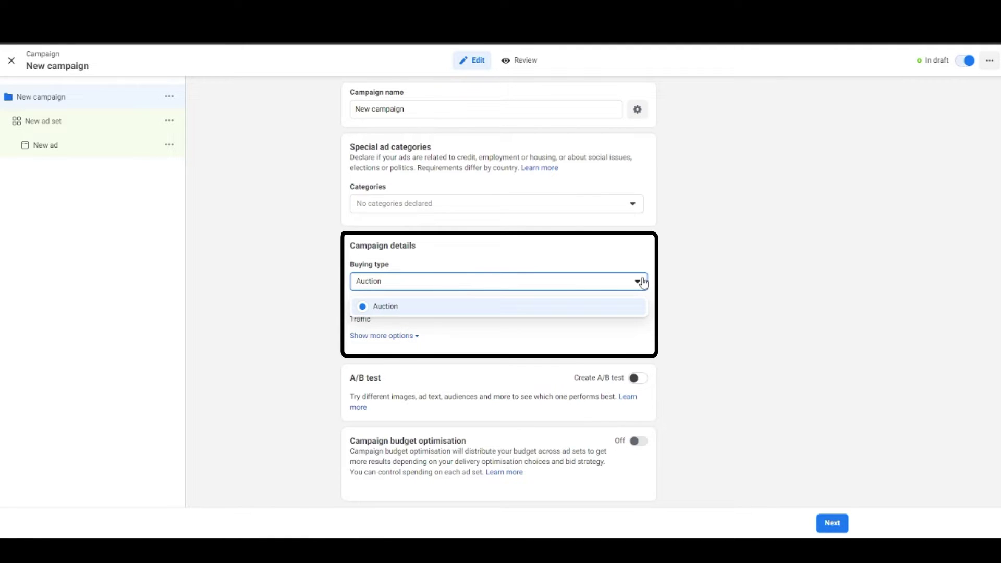
left_click(644, 283)
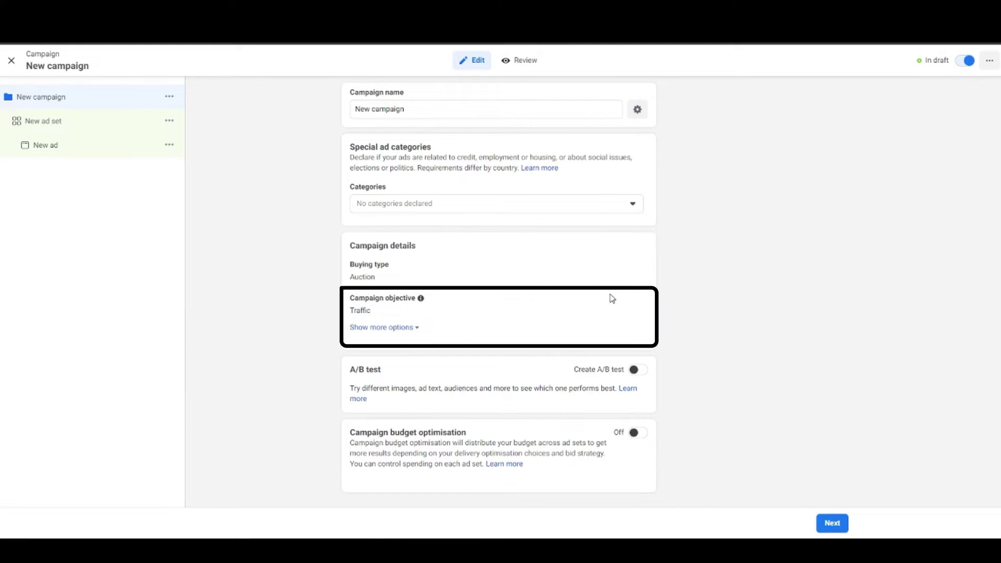
mouse_move(624, 304)
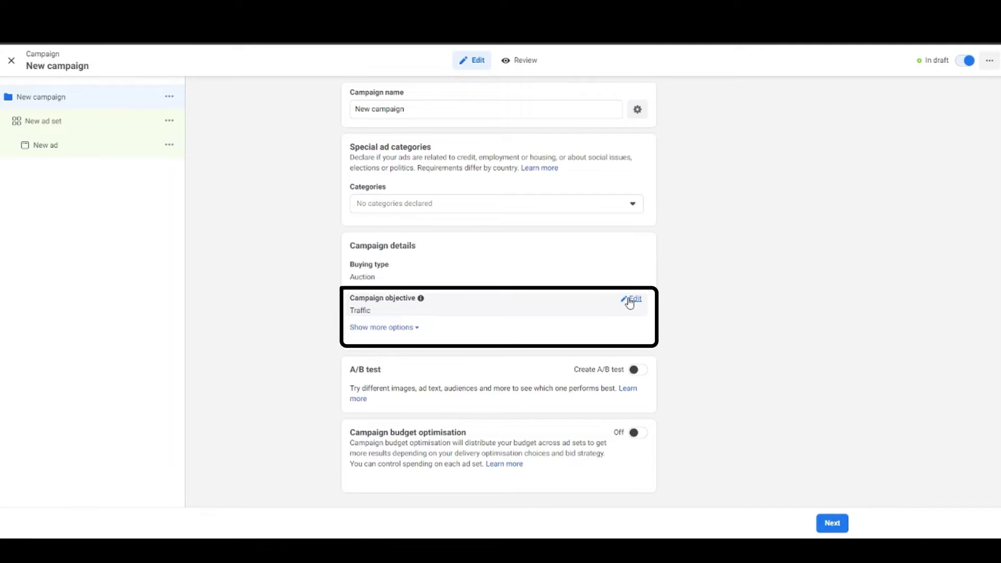
Add a ₹70,000 campaign spending limit from the extra campaign options
left_click(631, 300)
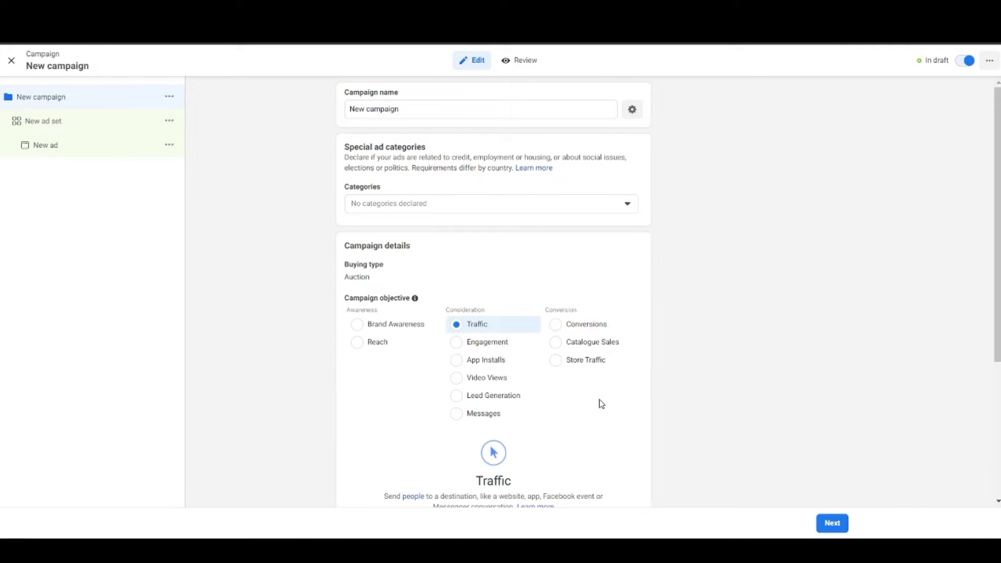
scroll(601, 404, "down", 3)
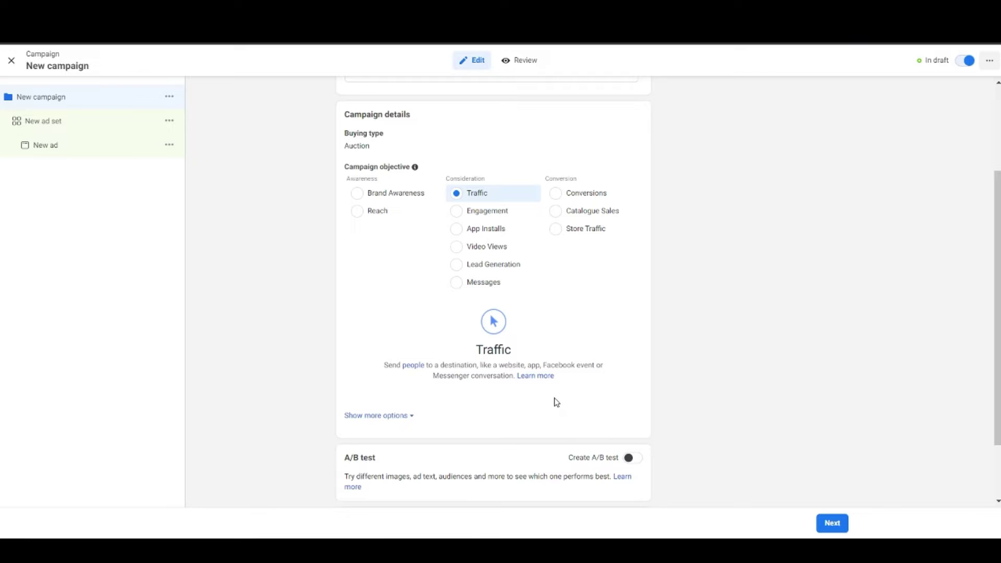
left_click(399, 420)
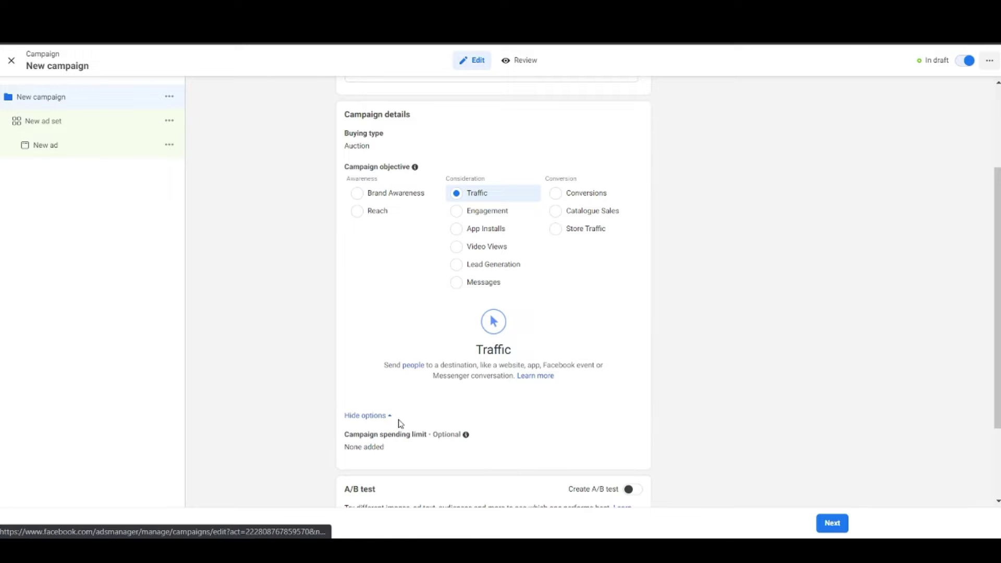
scroll(399, 417, "down", 1)
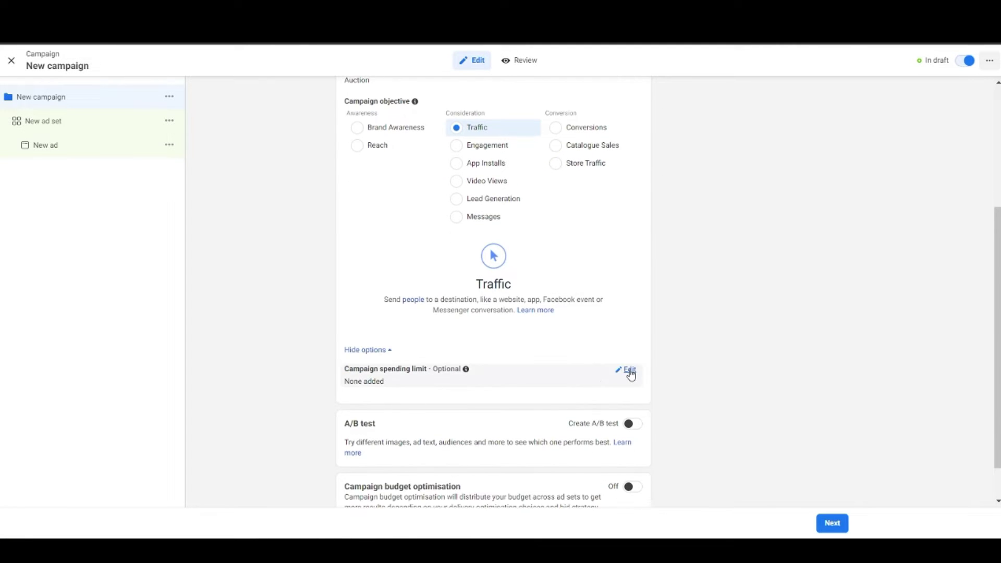
left_click(629, 371)
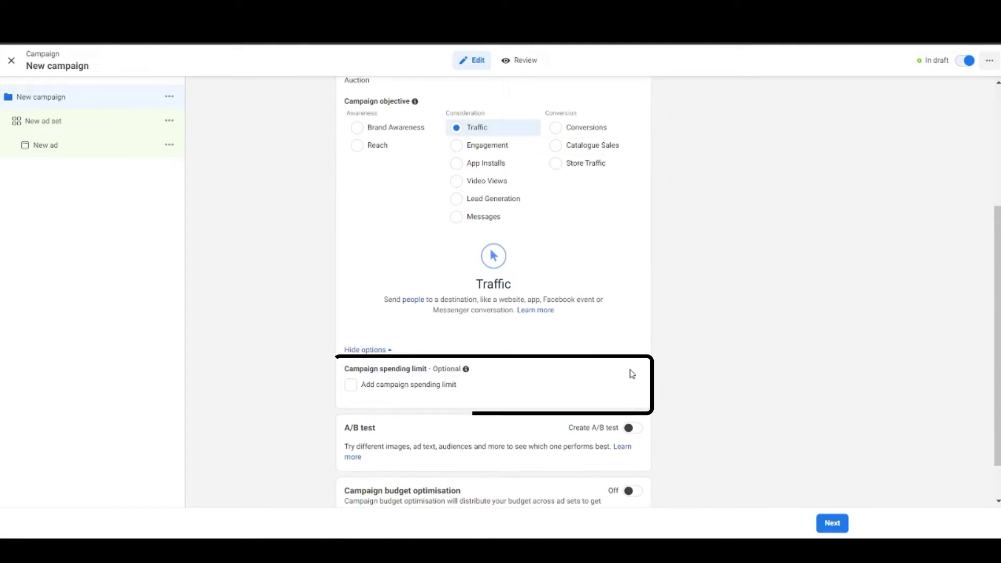
left_click(352, 385)
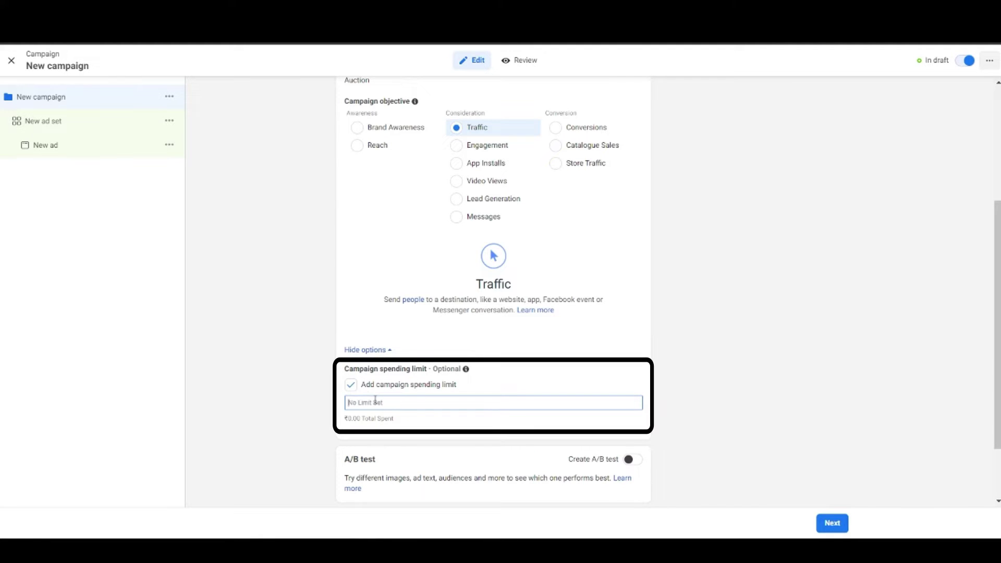
type("70000")
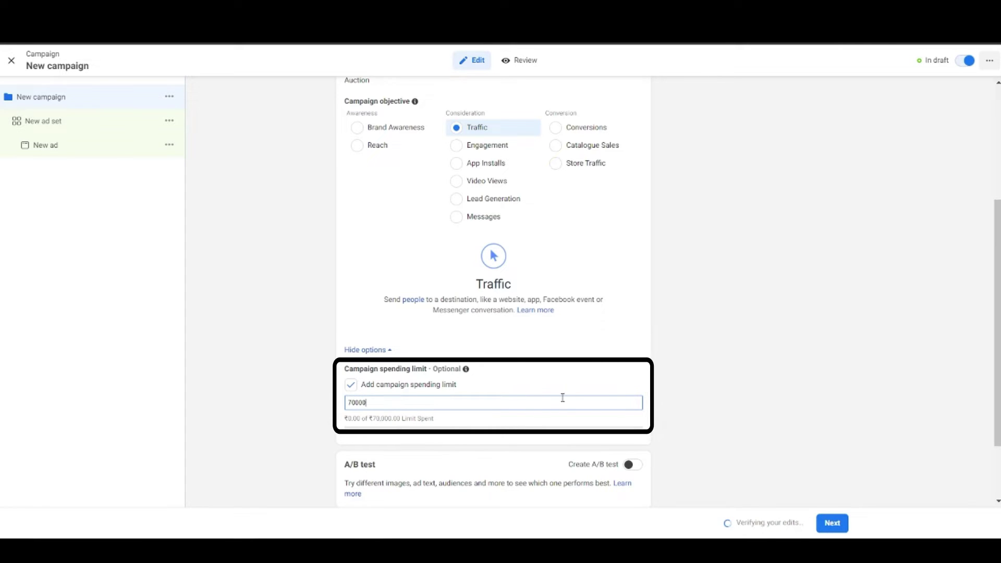
left_click(665, 417)
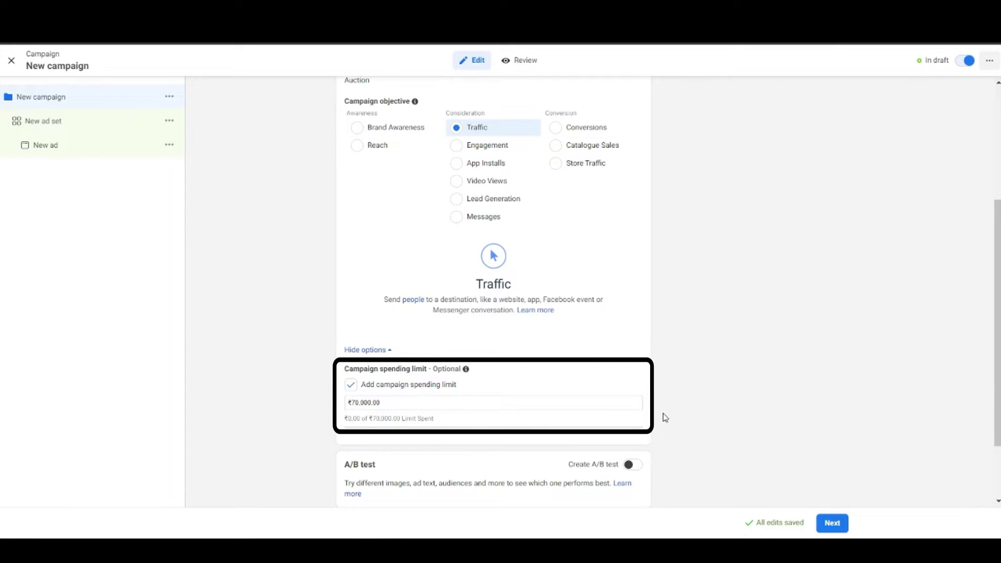
scroll(665, 417, "down", 2)
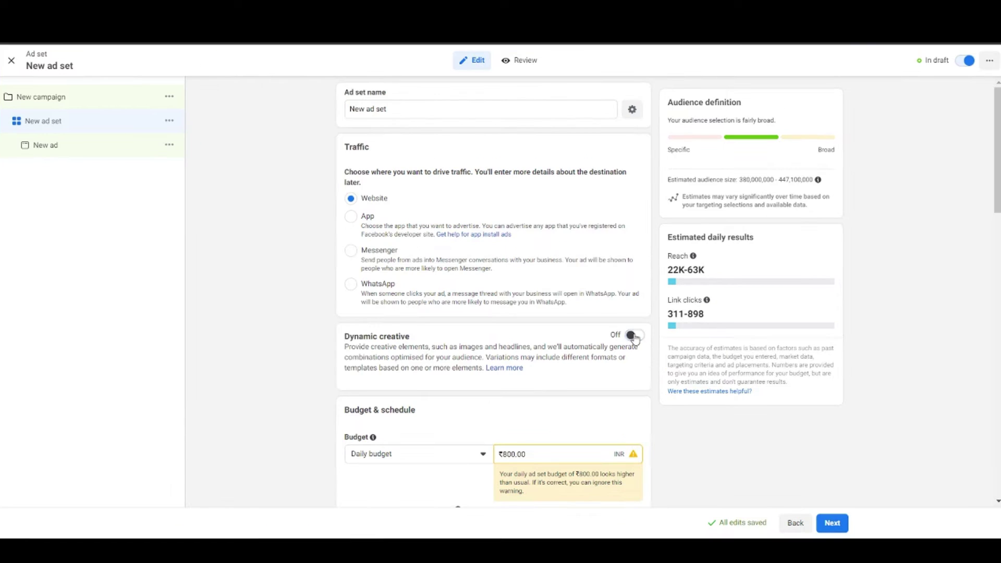
Switch Dynamic creative on for the ad set
left_click(634, 337)
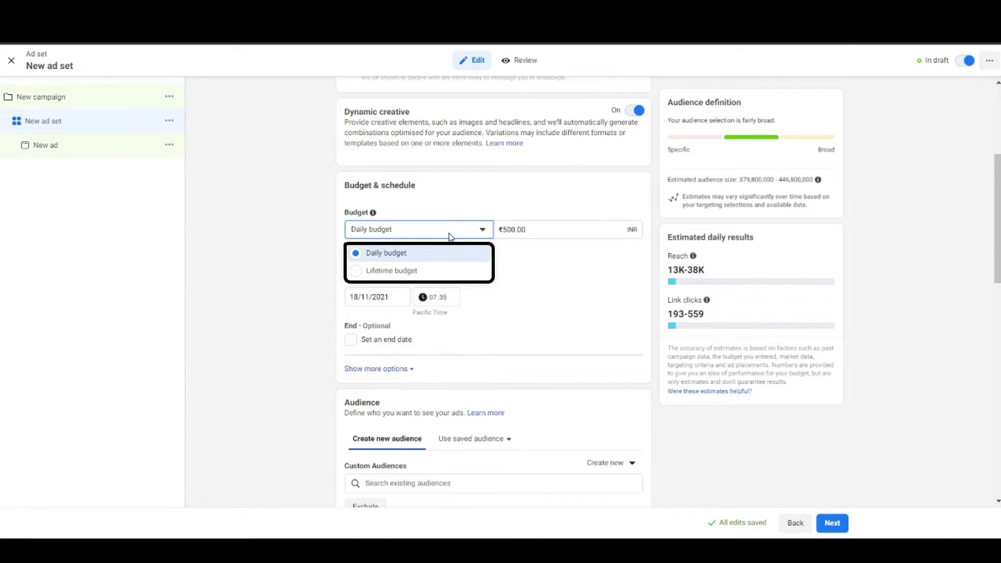
Close the budget type list and reveal the ad scheduling options
left_click(450, 234)
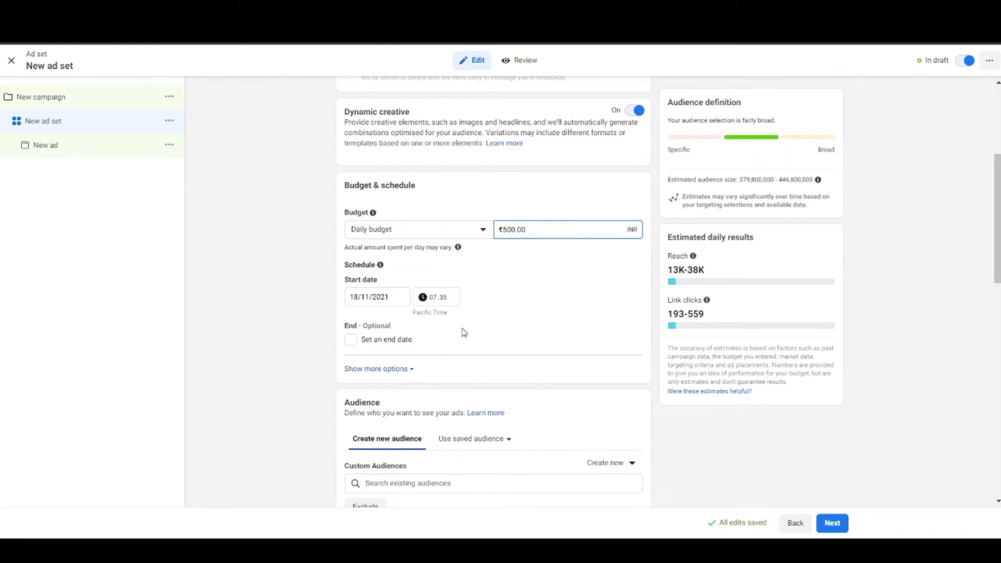
left_click(408, 370)
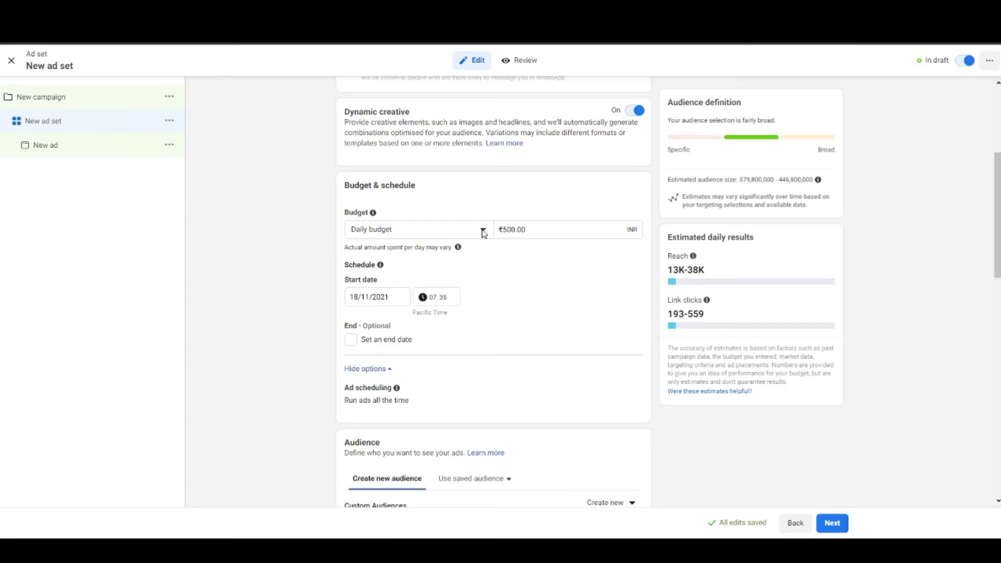
Switch the ad set to a lifetime budget running on a custom weekly schedule
left_click(454, 271)
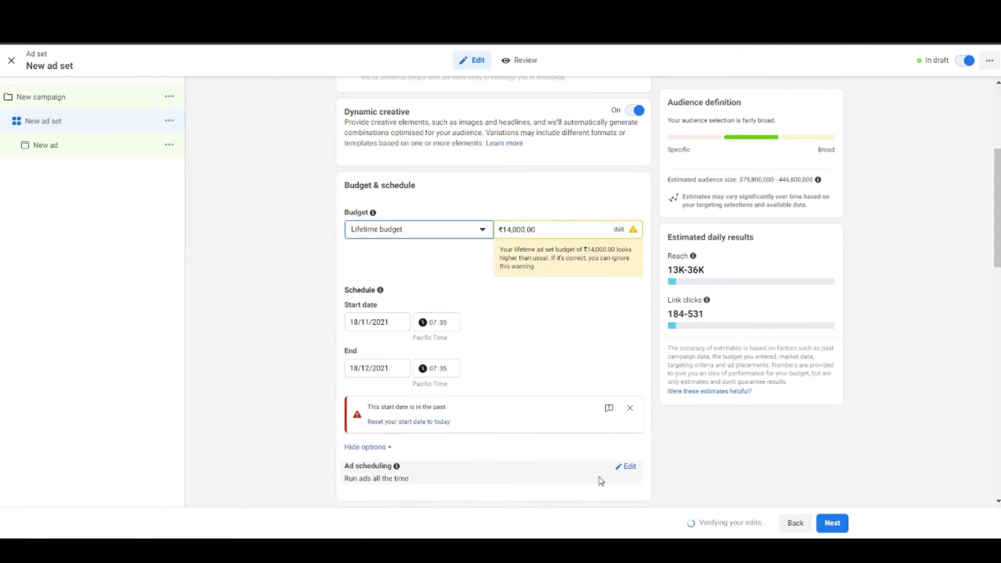
scroll(631, 472, "down", 3)
left_click(351, 351)
scroll(436, 356, "down", 3)
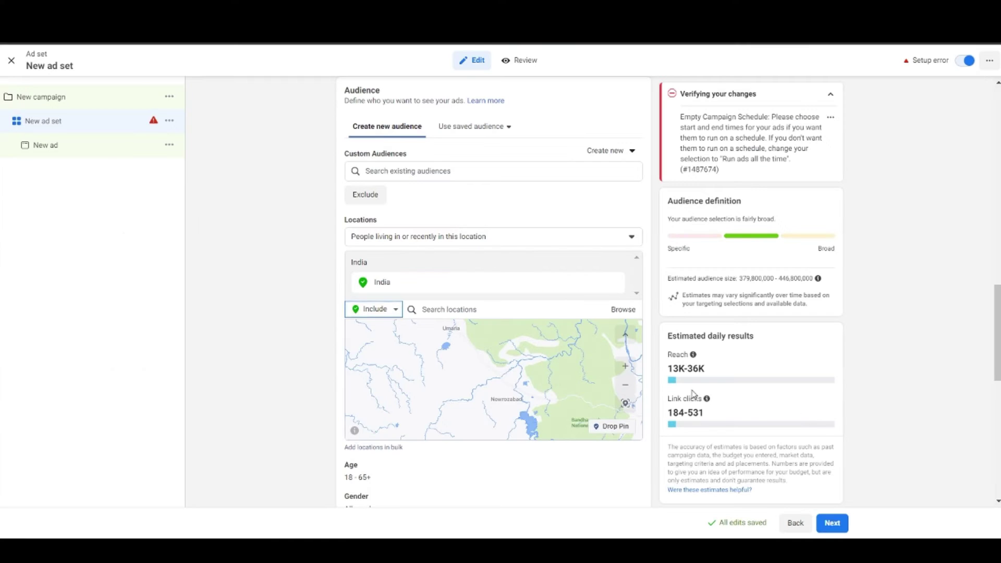
Add United Kingdom to the included locations
left_click(440, 311)
type("united")
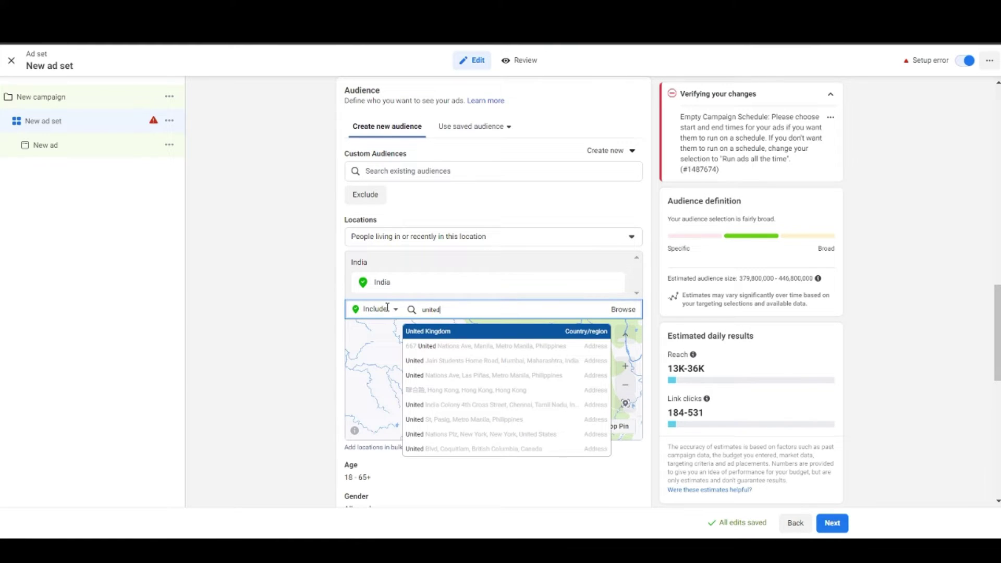
key("Return")
Exclude Mumbai, Maharashtra and a dropped-pin area near Ahmednagar from the audience
left_click(395, 351)
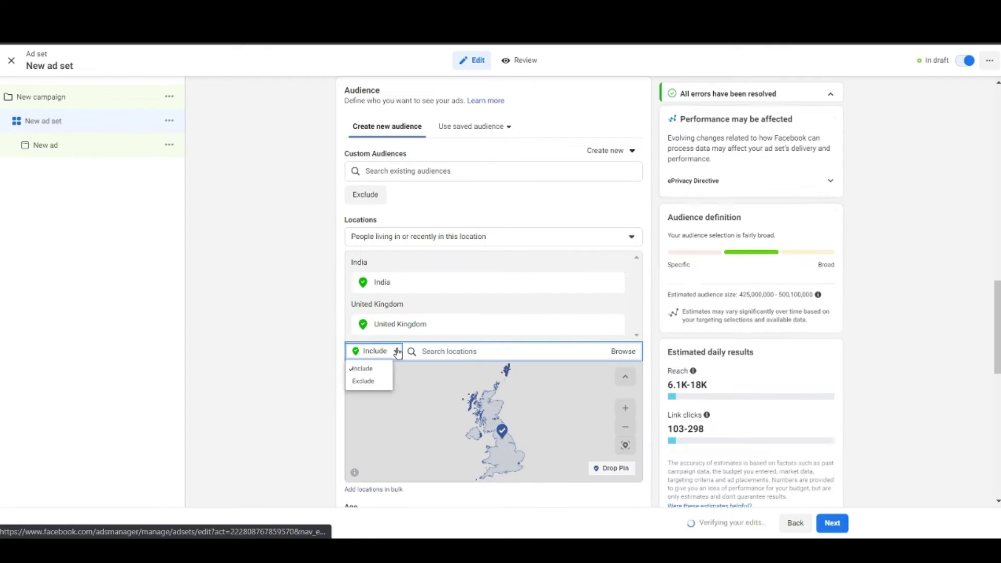
left_click(382, 380)
type("mumbai")
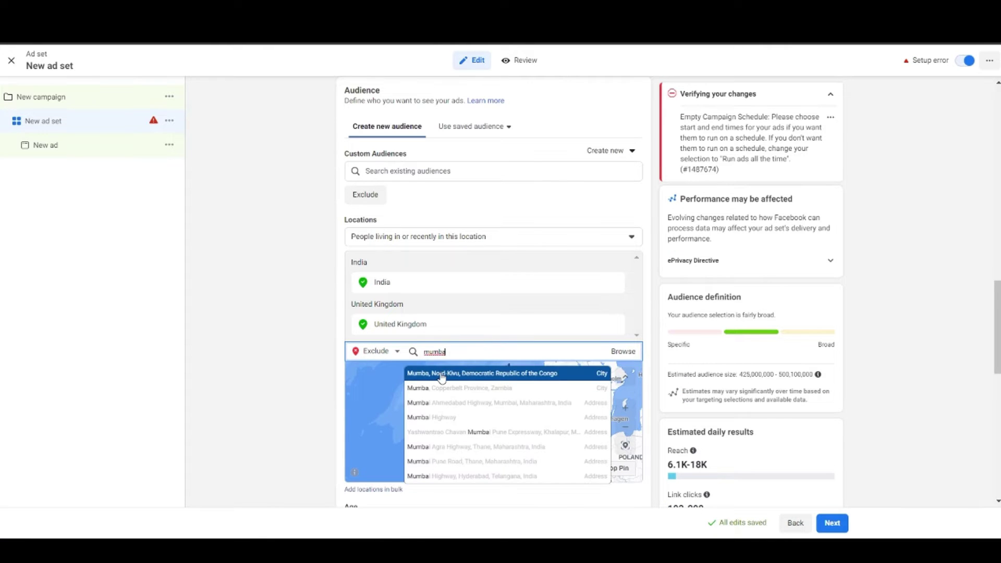
left_click(441, 374)
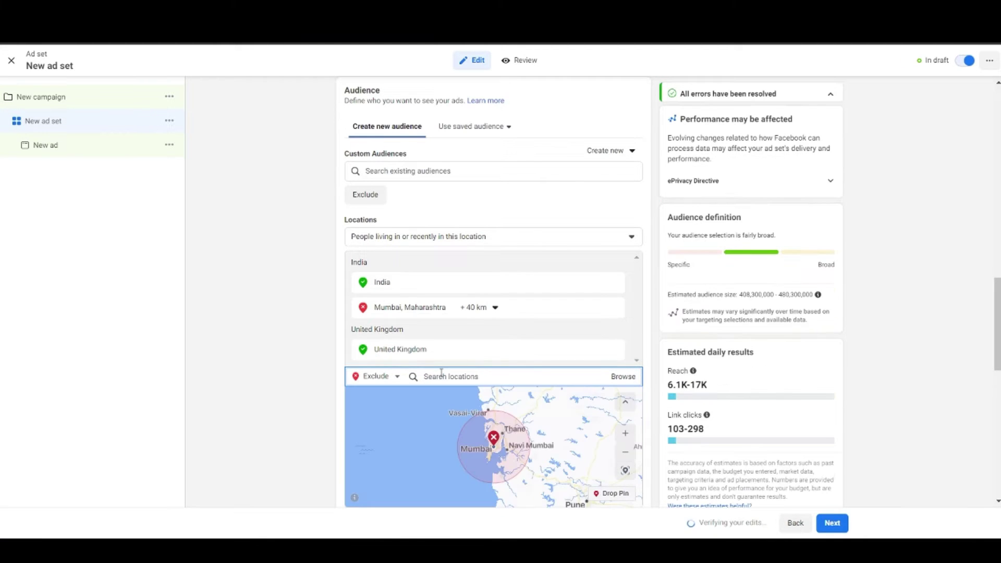
left_click(611, 493)
left_click(591, 449)
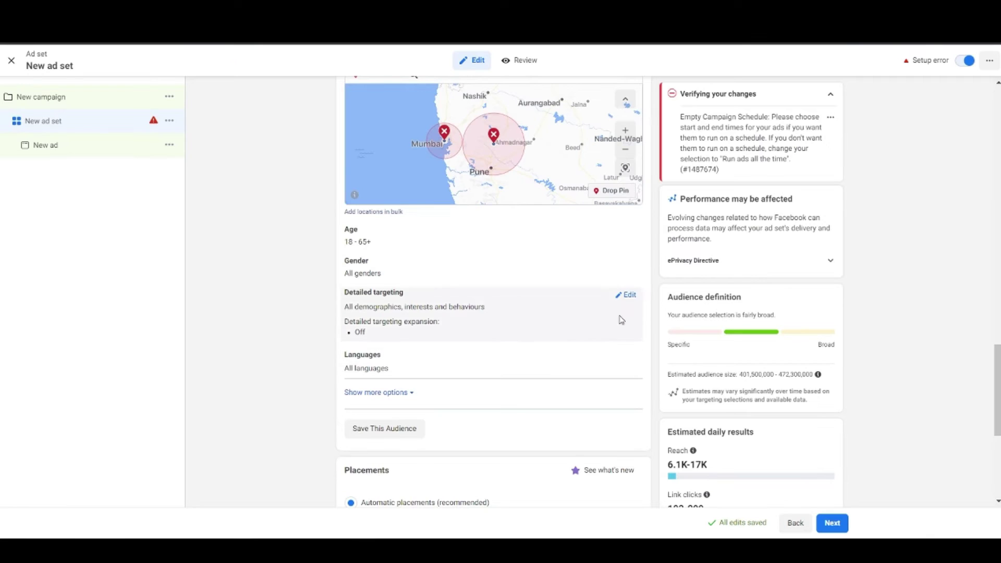
Open Detailed targeting for editing and trim the interests search term
left_click(629, 300)
left_click(518, 321)
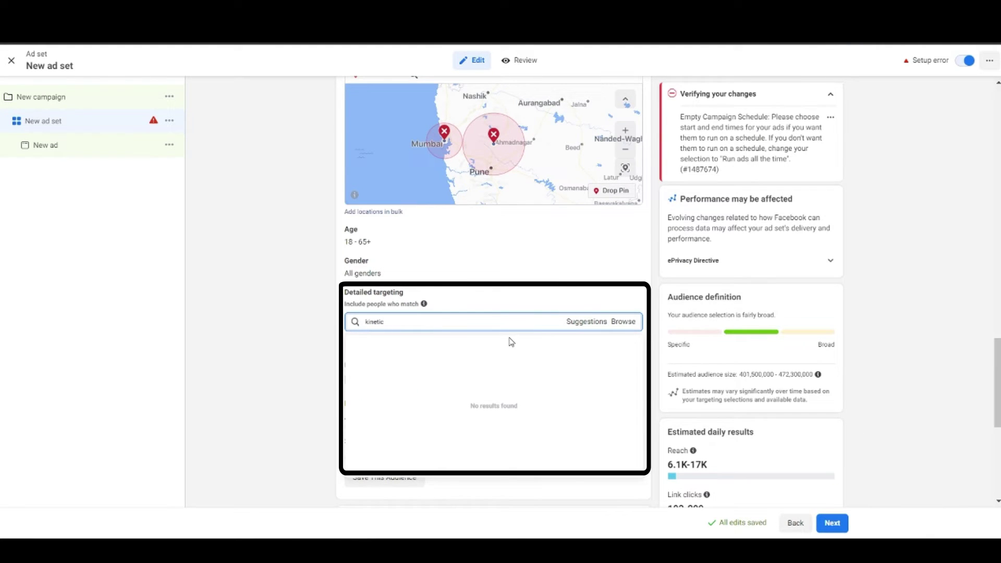
key("BackSpace")
key("BackSpace")
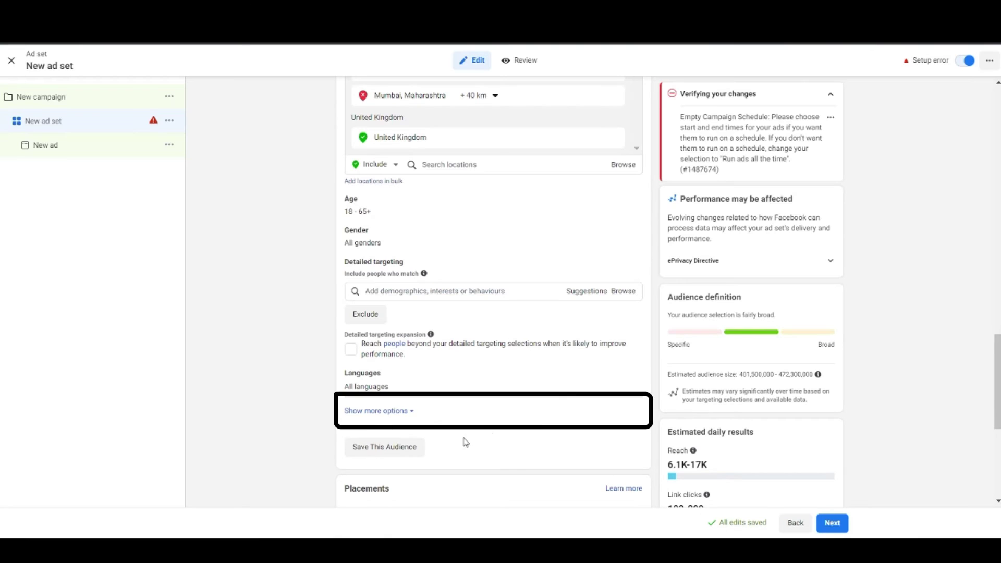
Edit Connections and browse the connection types without choosing one
left_click(411, 411)
scroll(396, 376, "down", 2)
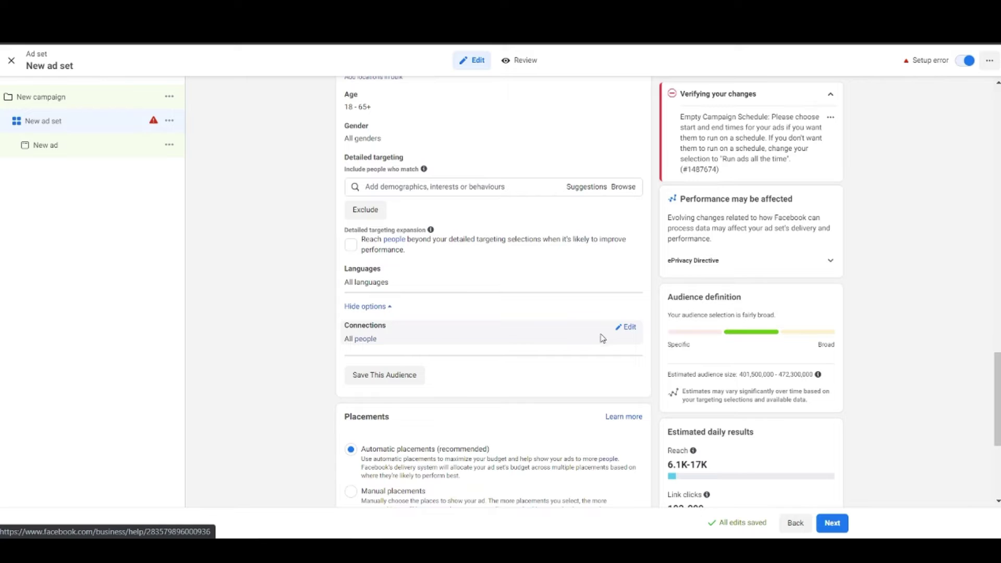
left_click(628, 328)
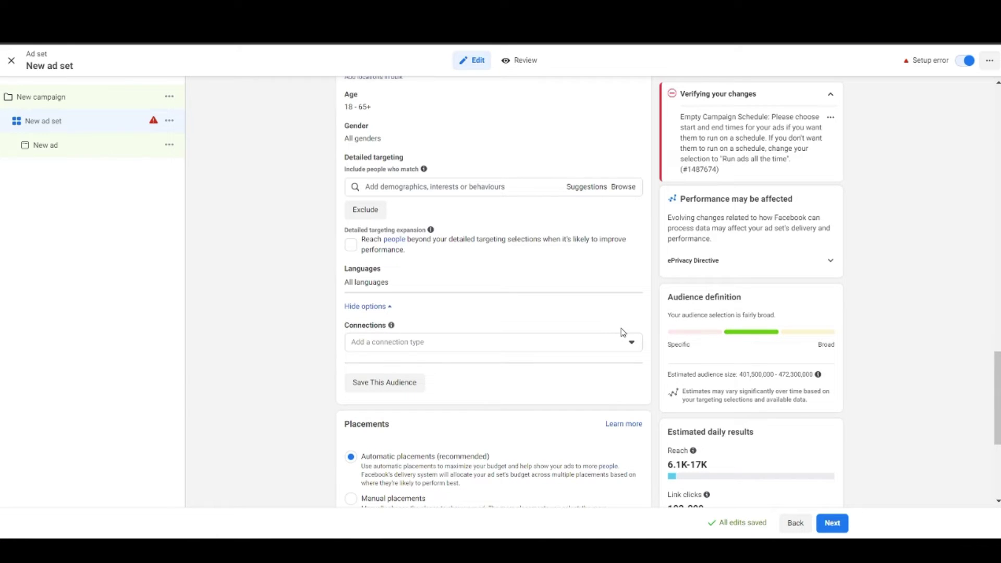
left_click(592, 344)
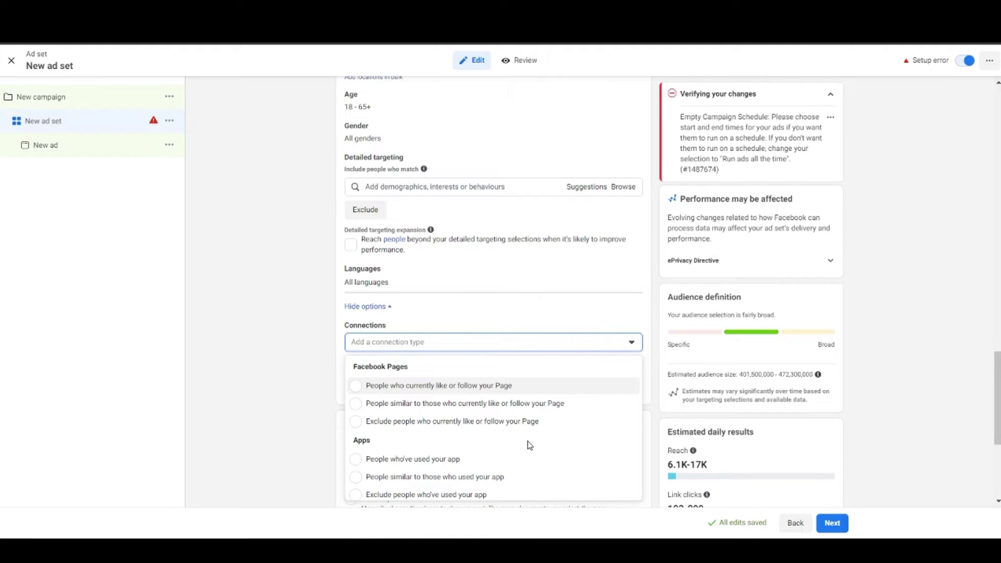
scroll(530, 445, "down", 3)
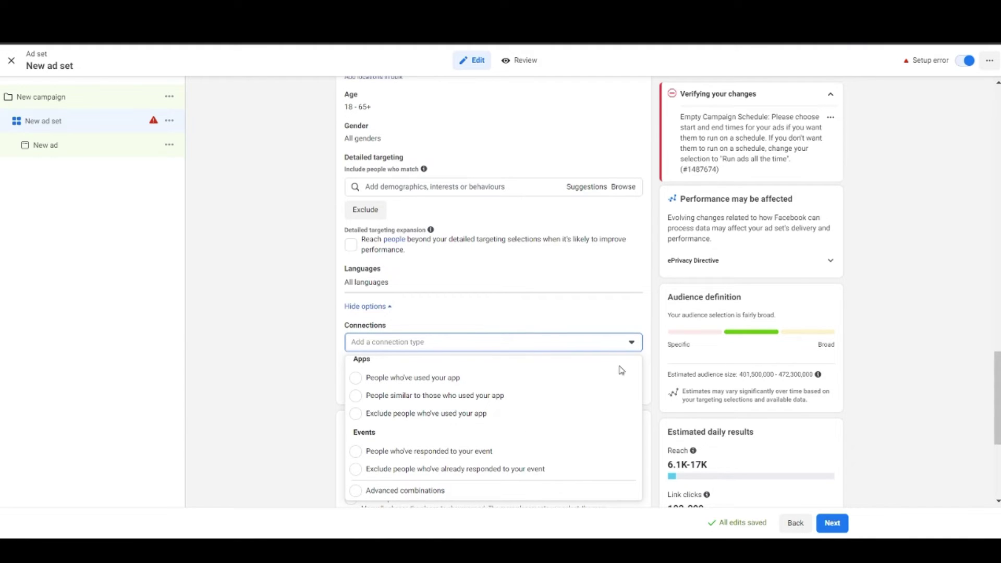
left_click(637, 348)
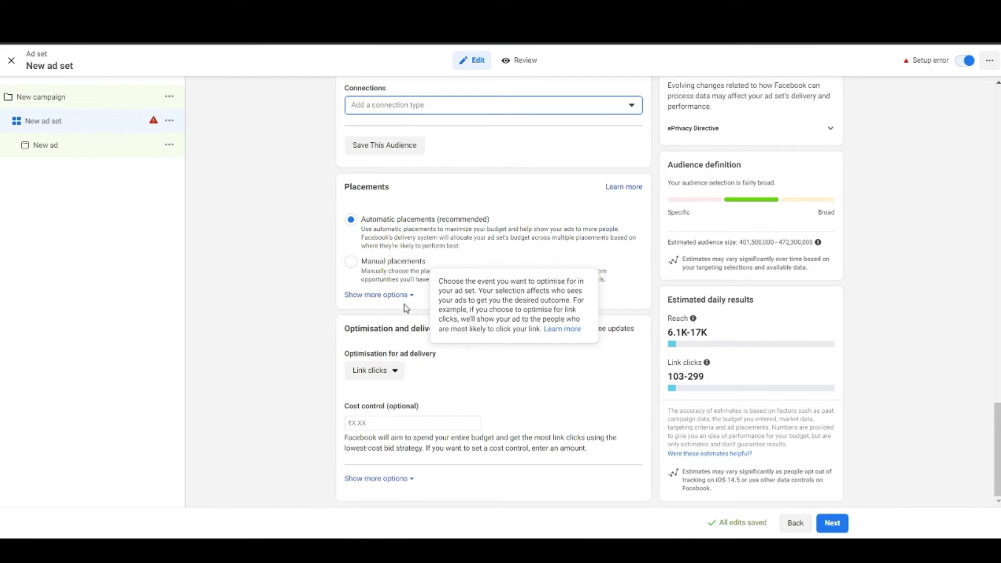
Choose Manual placements and review the Platforms and Placements checklists
left_click(374, 270)
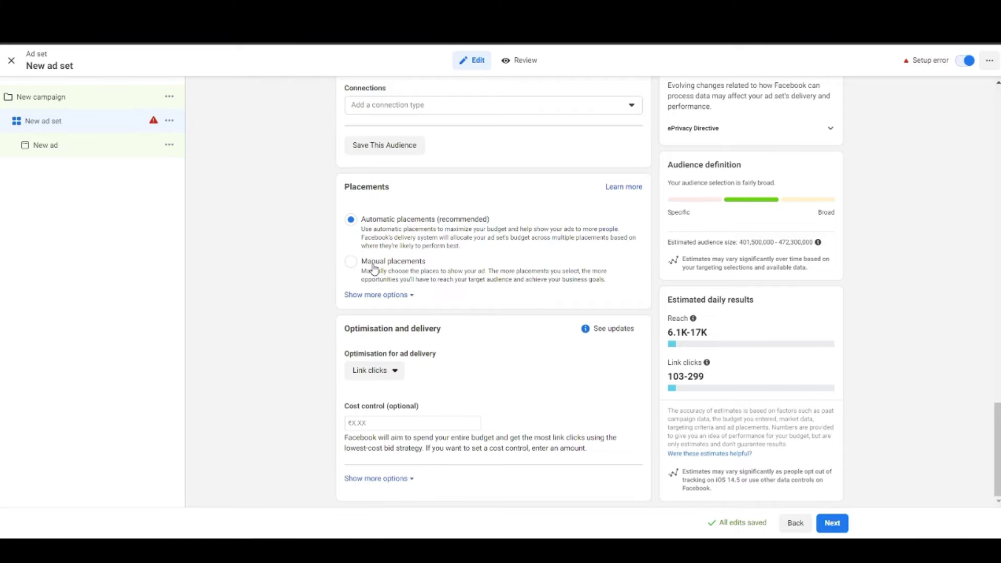
left_click(374, 269)
scroll(374, 270, "down", 1)
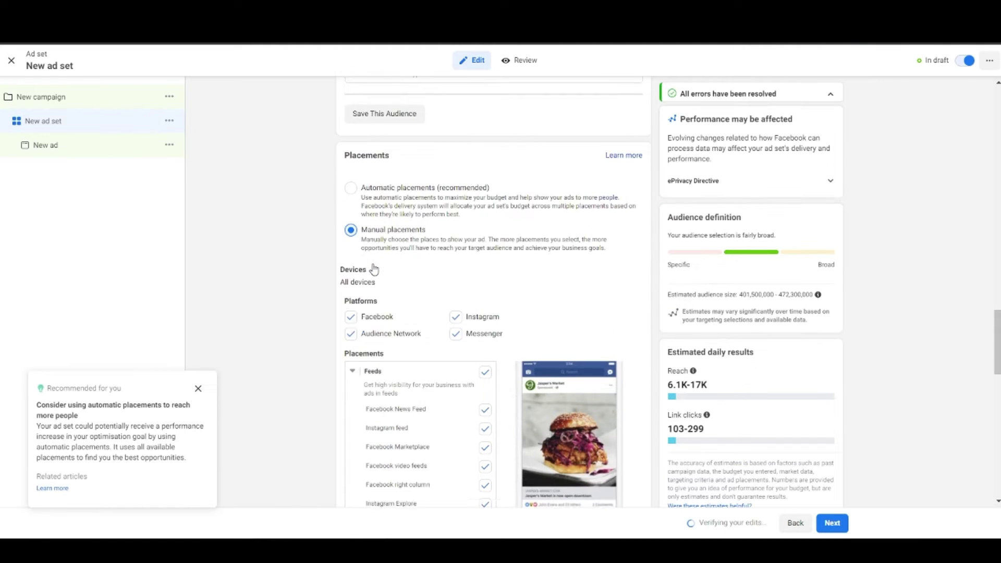
scroll(374, 269, "down", 2)
scroll(374, 266, "down", 2)
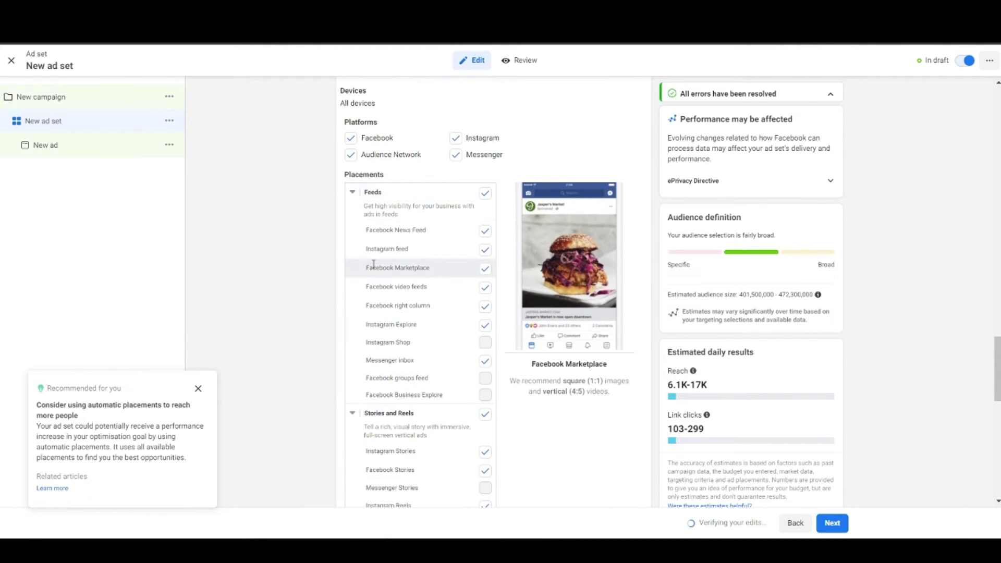
scroll(373, 264, "down", 2)
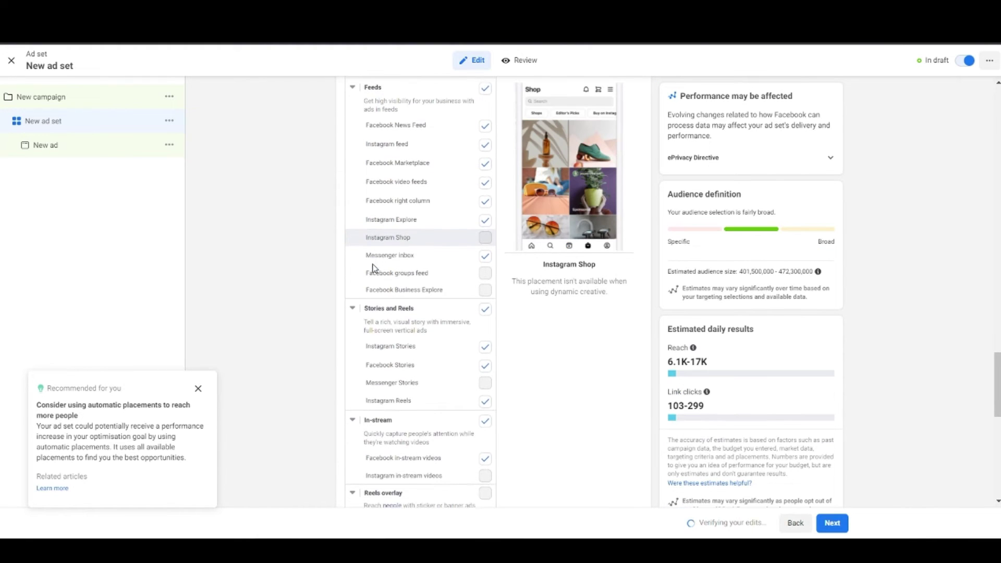
scroll(373, 266, "down", 4)
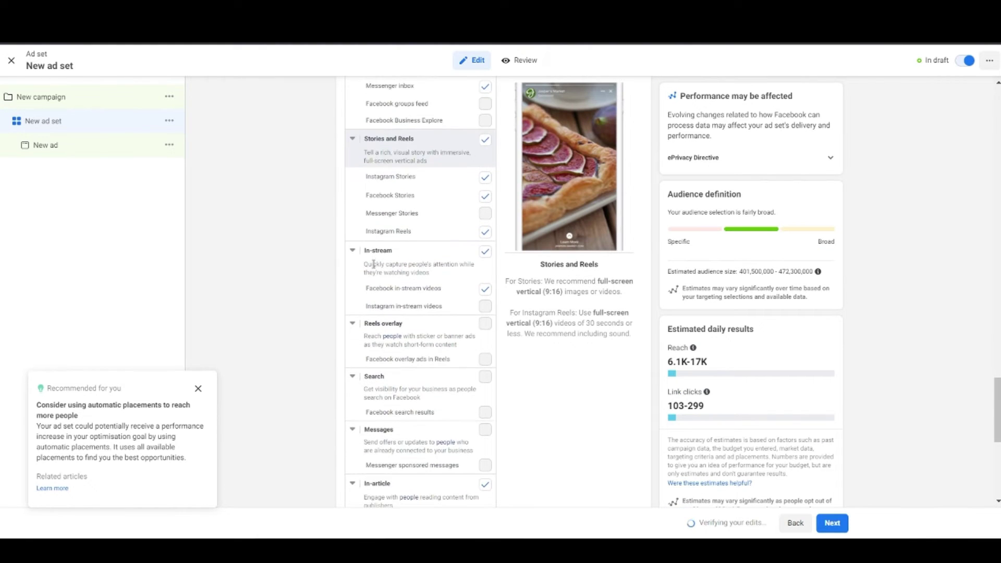
scroll(373, 265, "down", 4)
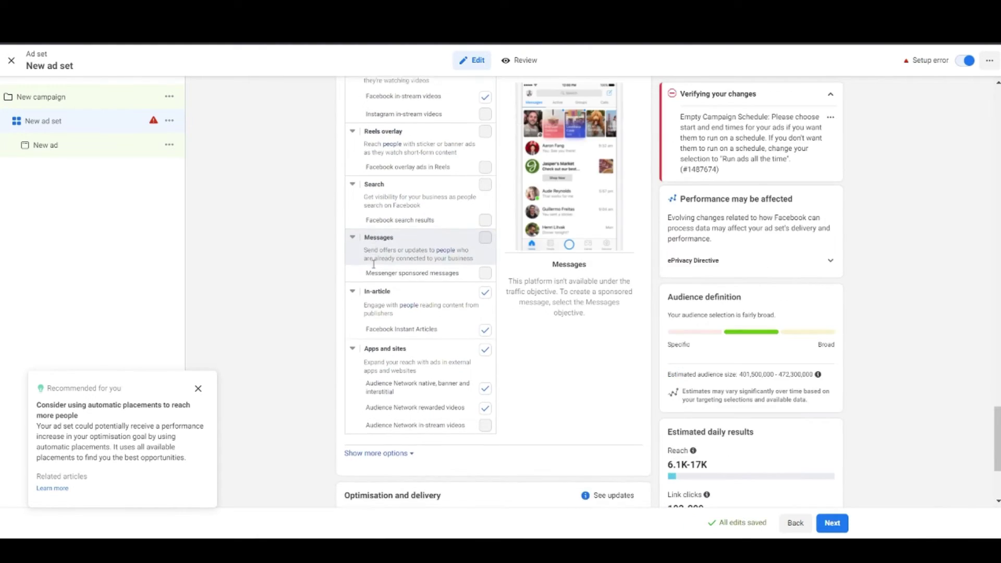
scroll(374, 265, "down", 2)
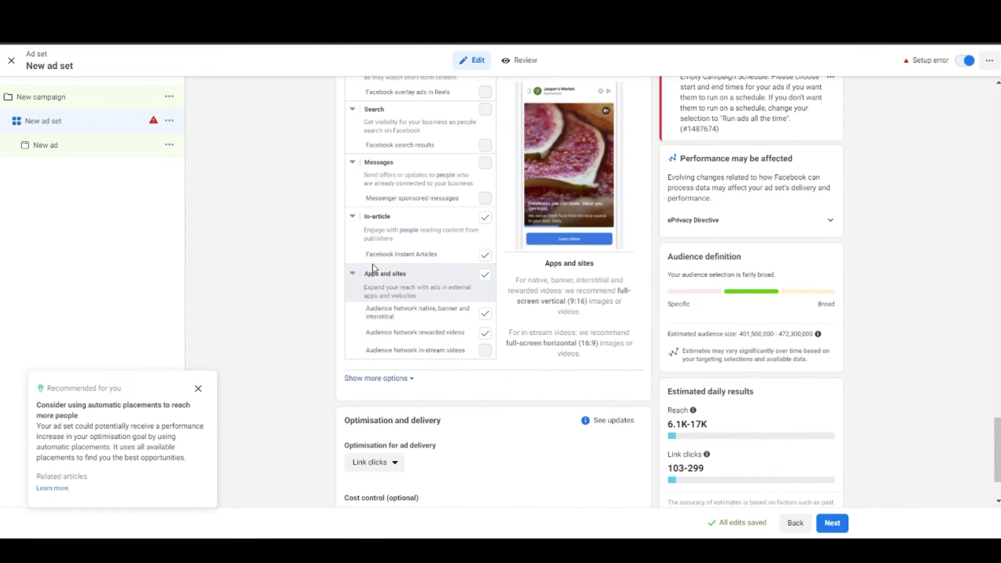
scroll(373, 266, "down", 2)
Expand extra placement options, then check delivery is optimised for Link clicks with cost control blank
left_click(409, 289)
scroll(420, 333, "down", 3)
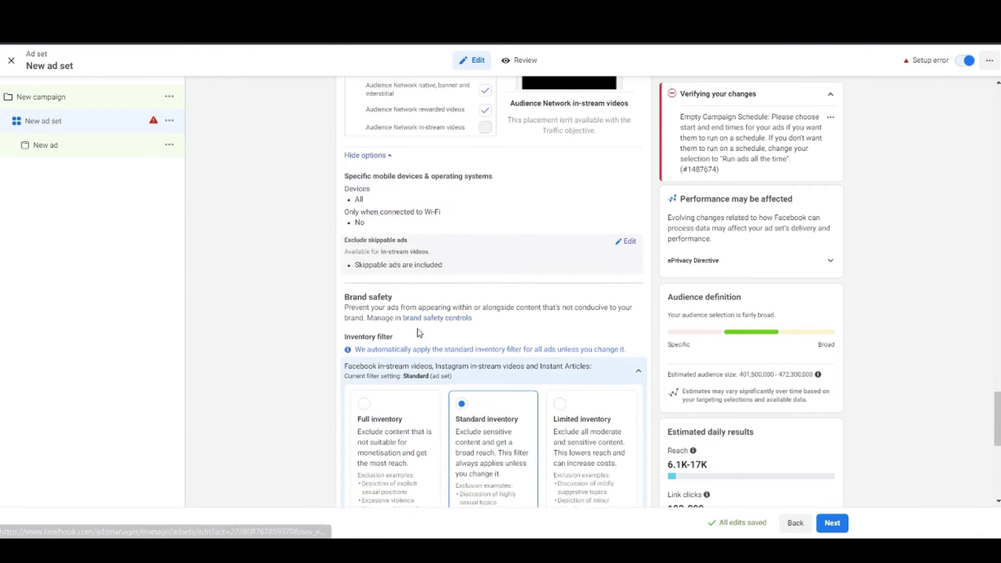
scroll(420, 333, "down", 3)
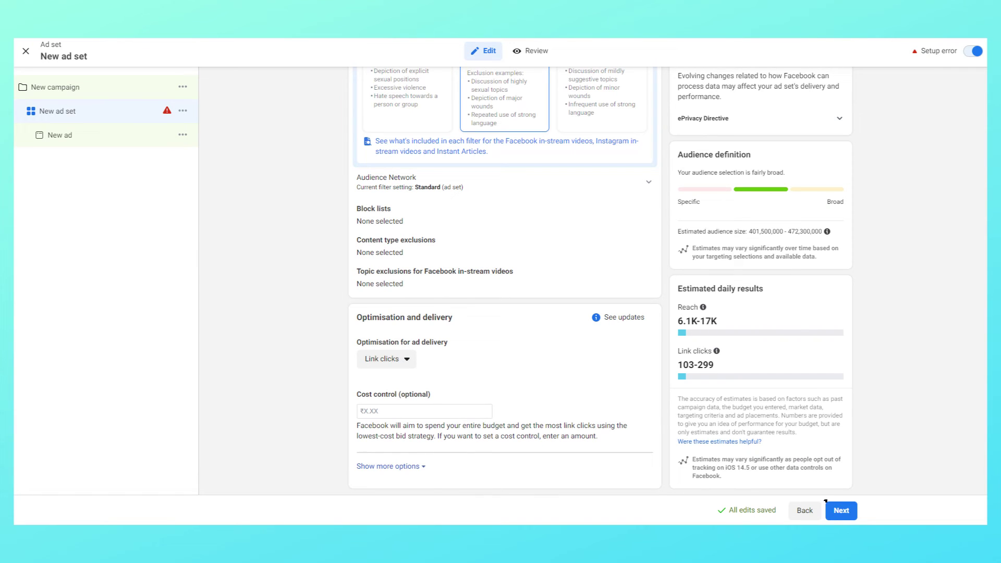
Continue to the New ad, enable Branded content, and select the partner Facebook Page search field
left_click(830, 507)
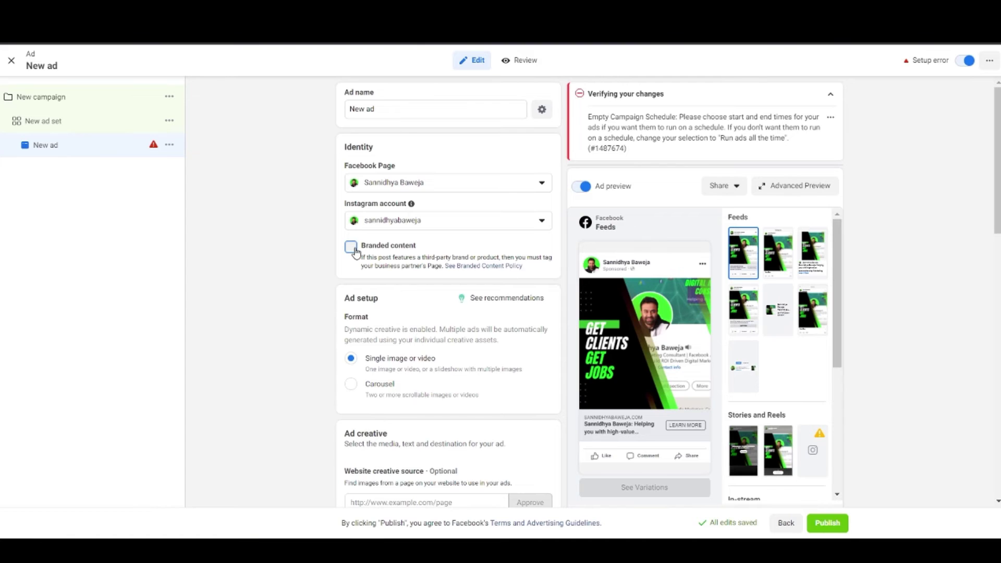
left_click(351, 248)
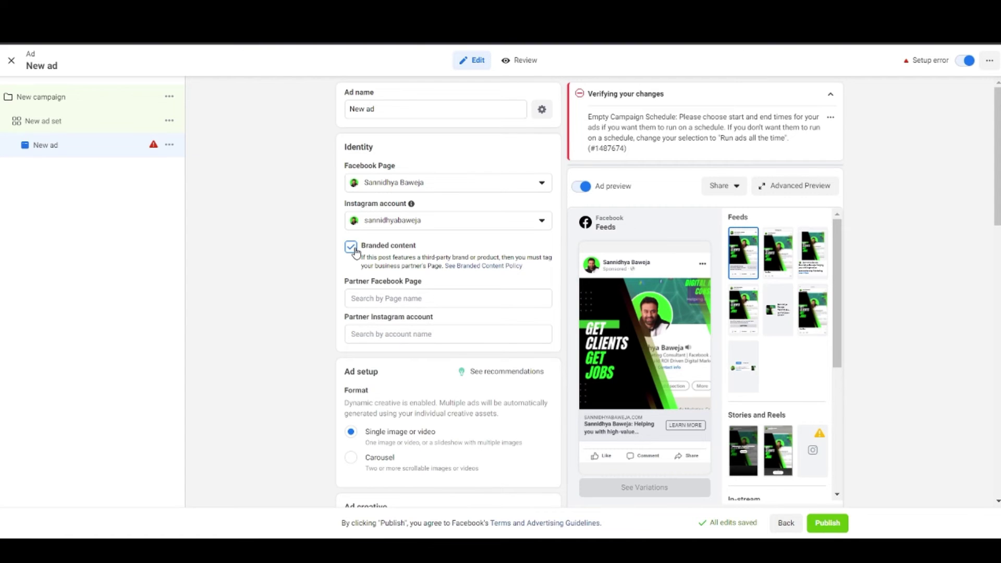
left_click(368, 299)
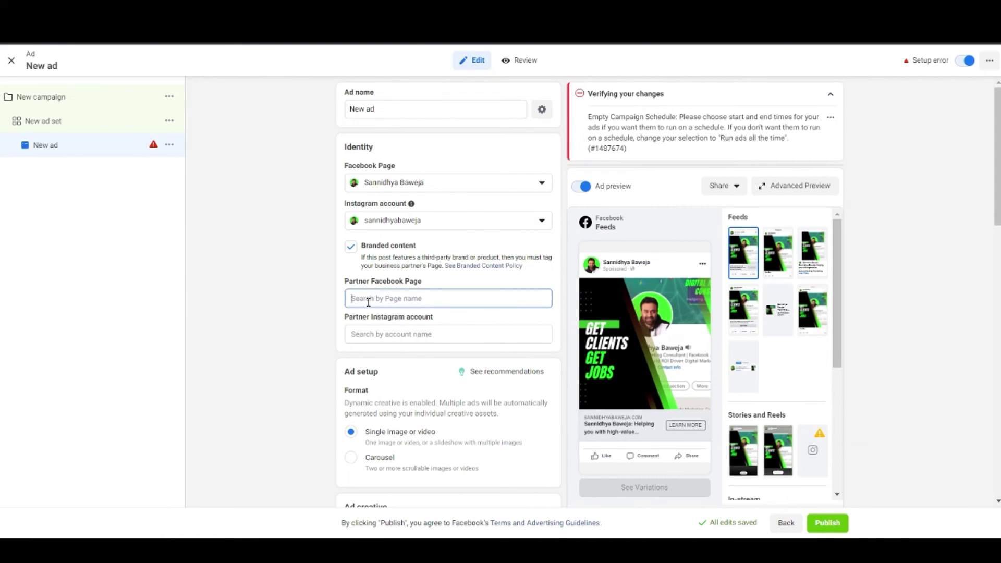